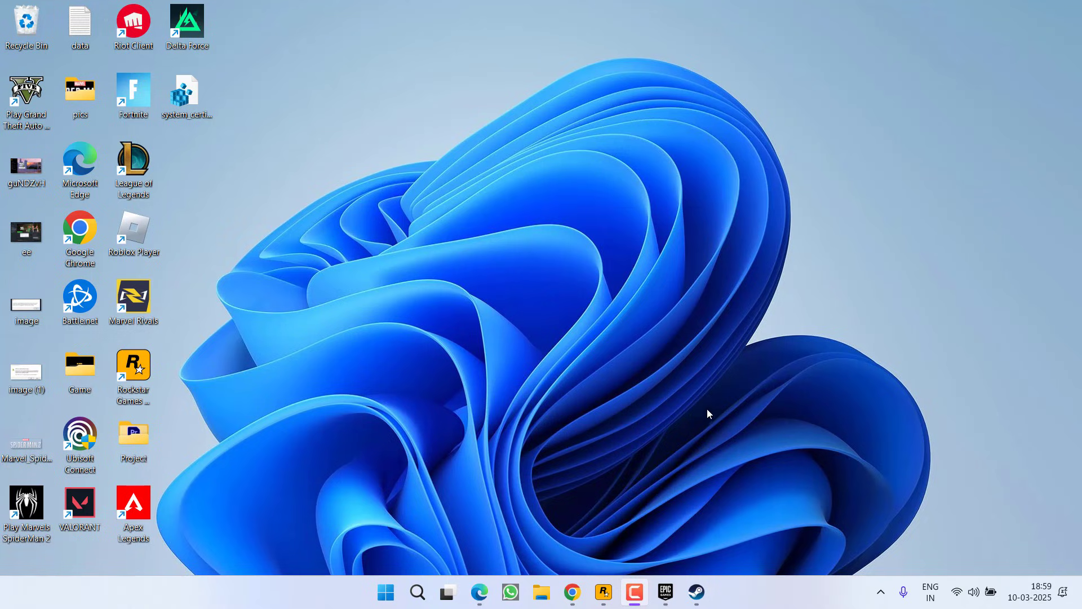
- Toggle BattlEye anti-cheat off and back on so it ends checked in Rockstar launcher settings
click(604, 591)
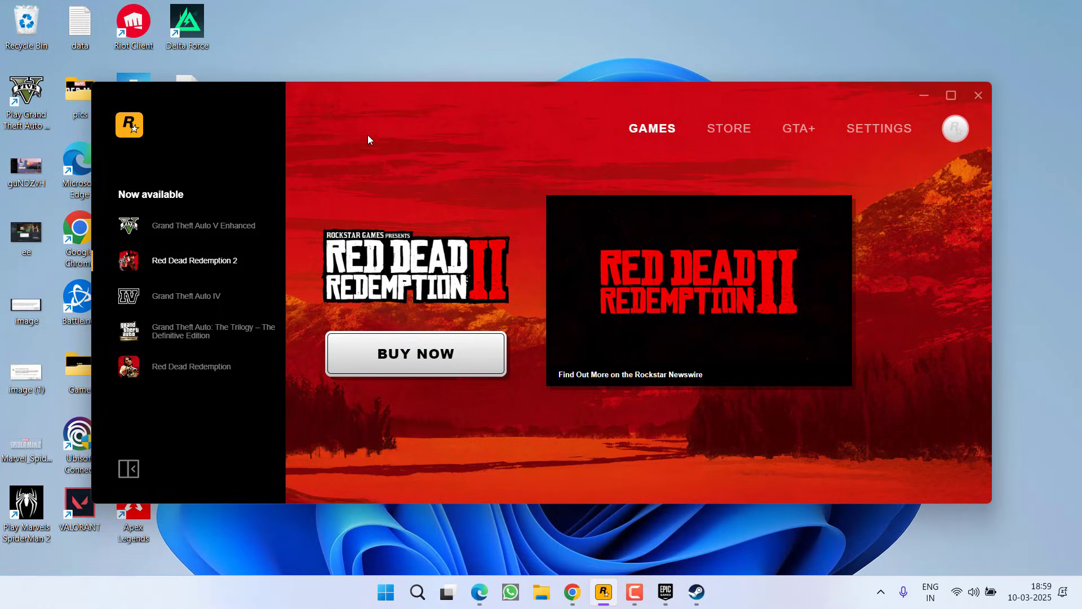
click(880, 128)
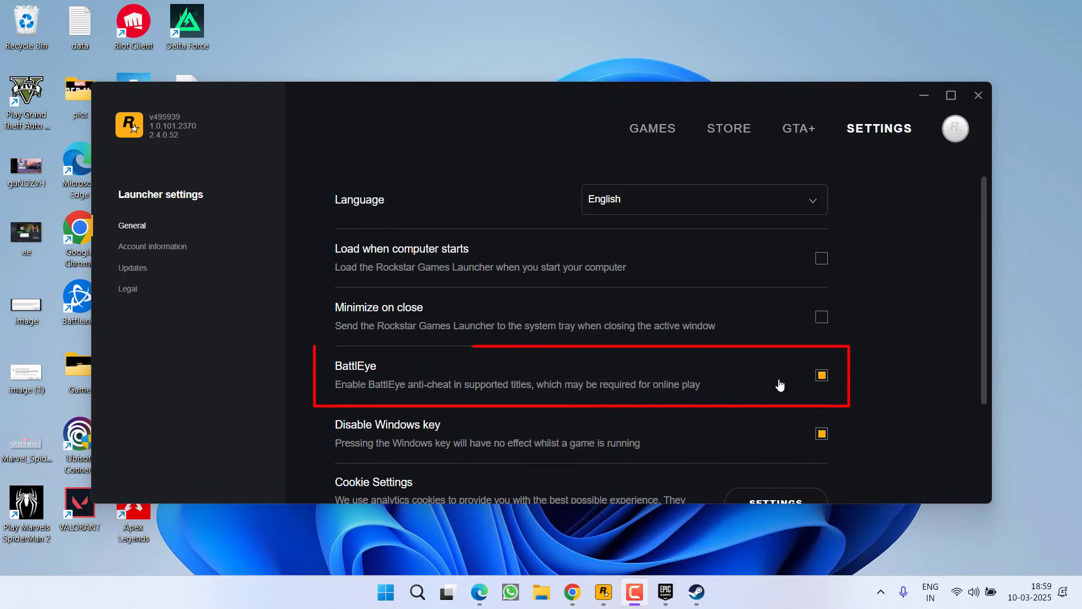
click(821, 377)
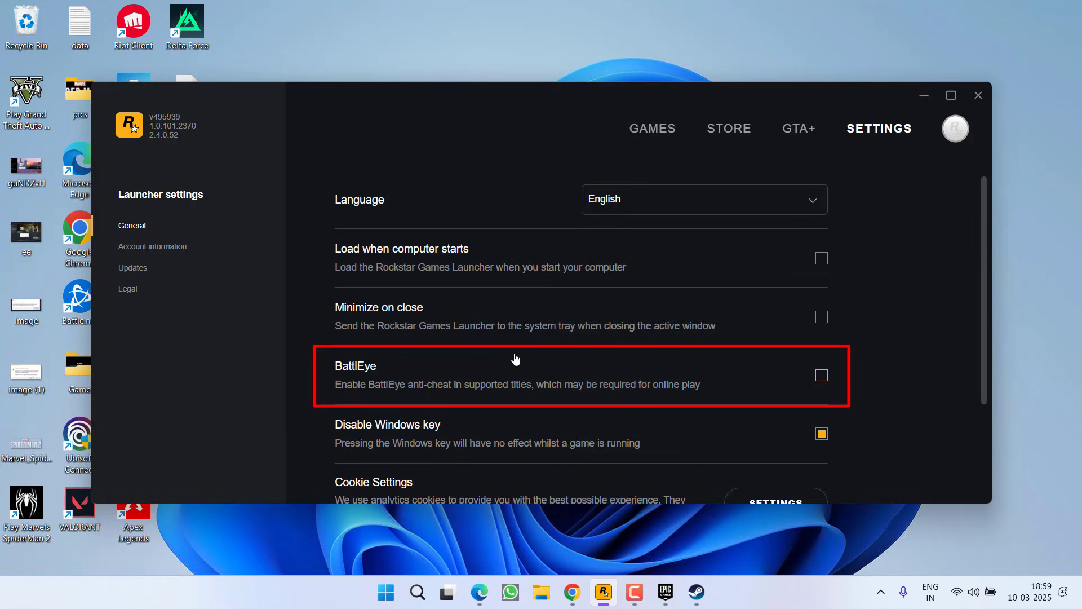
click(821, 376)
- Open the Marvel Rivals install folder from its Epic Manage page, then close it
click(925, 96)
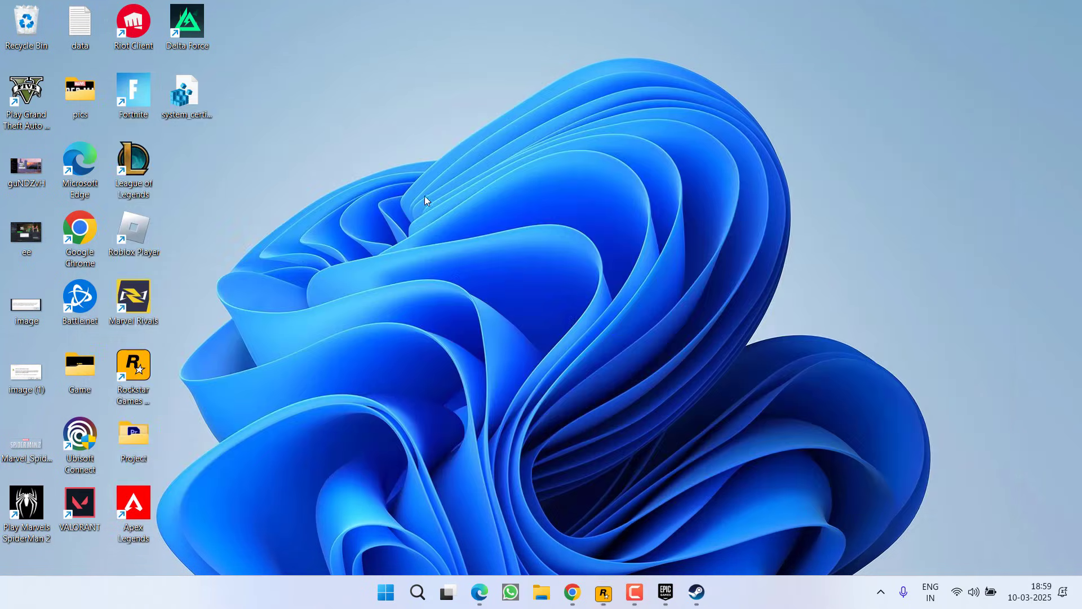
click(666, 591)
click(332, 478)
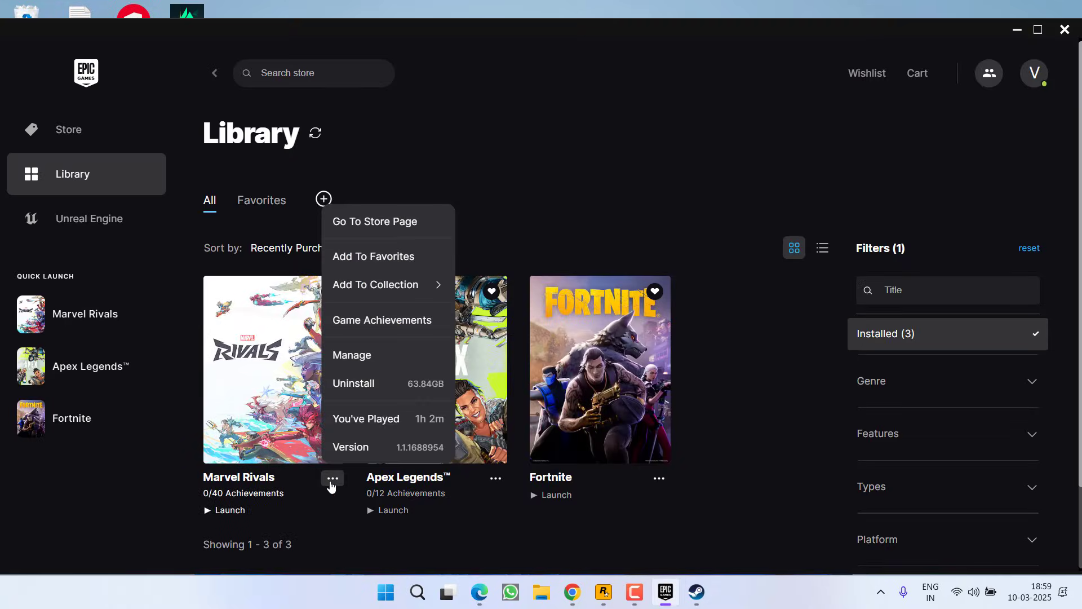
click(352, 354)
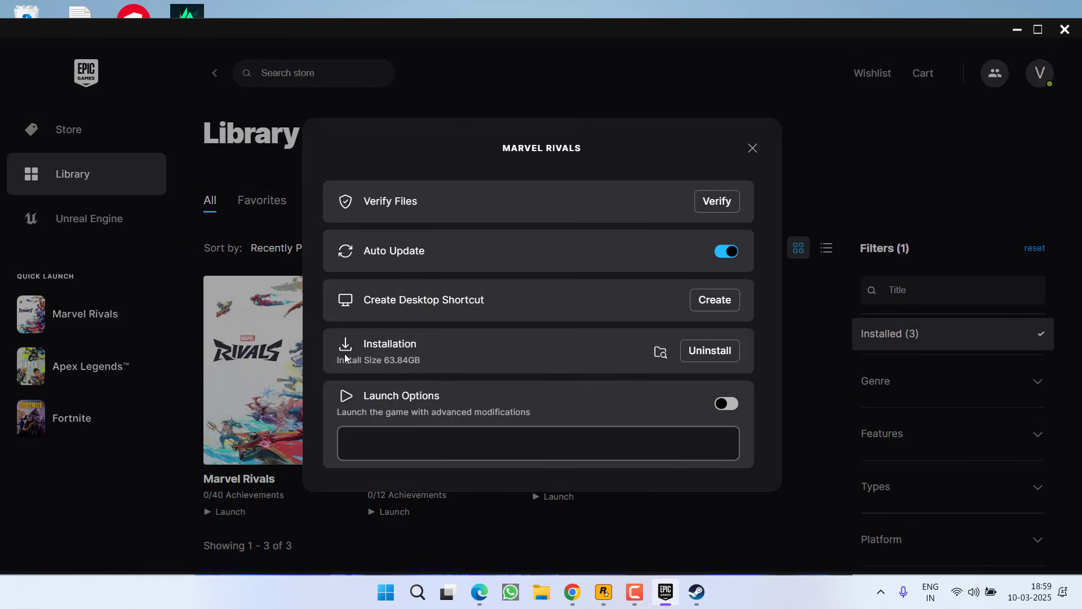
click(660, 352)
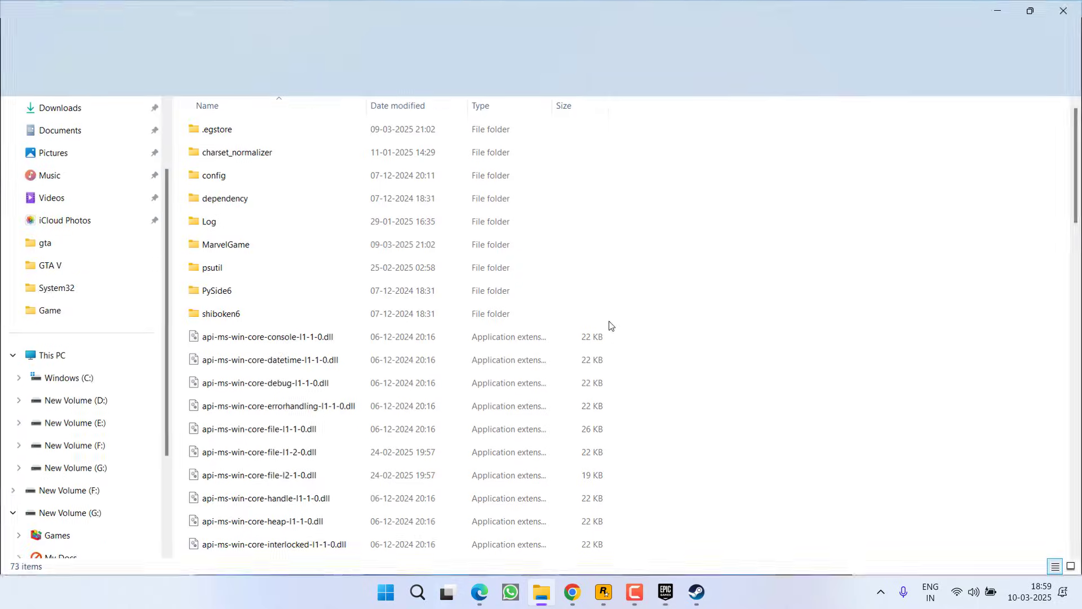
click(1062, 11)
- Browse Apex Legends' installed files (74.42 GB on New Volume F:) from its Steam properties
click(1063, 11)
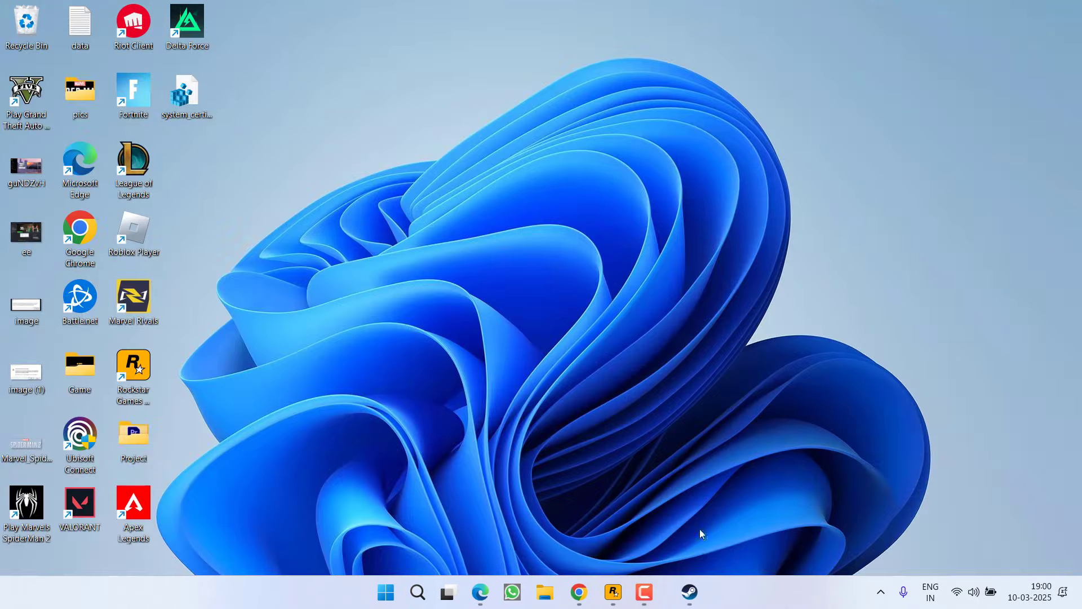
click(681, 592)
click(254, 71)
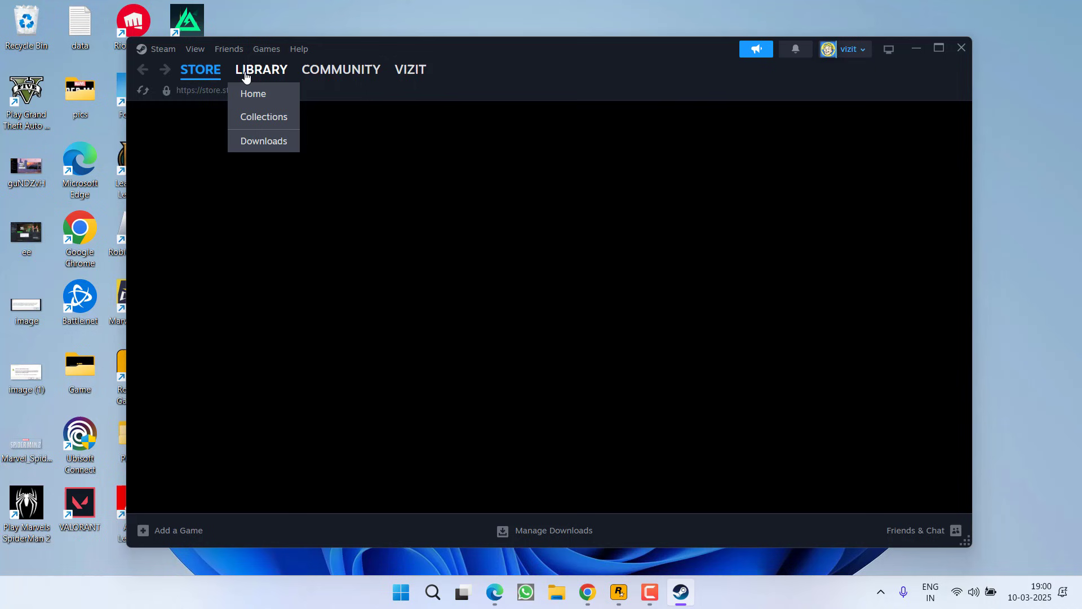
right_click(258, 212)
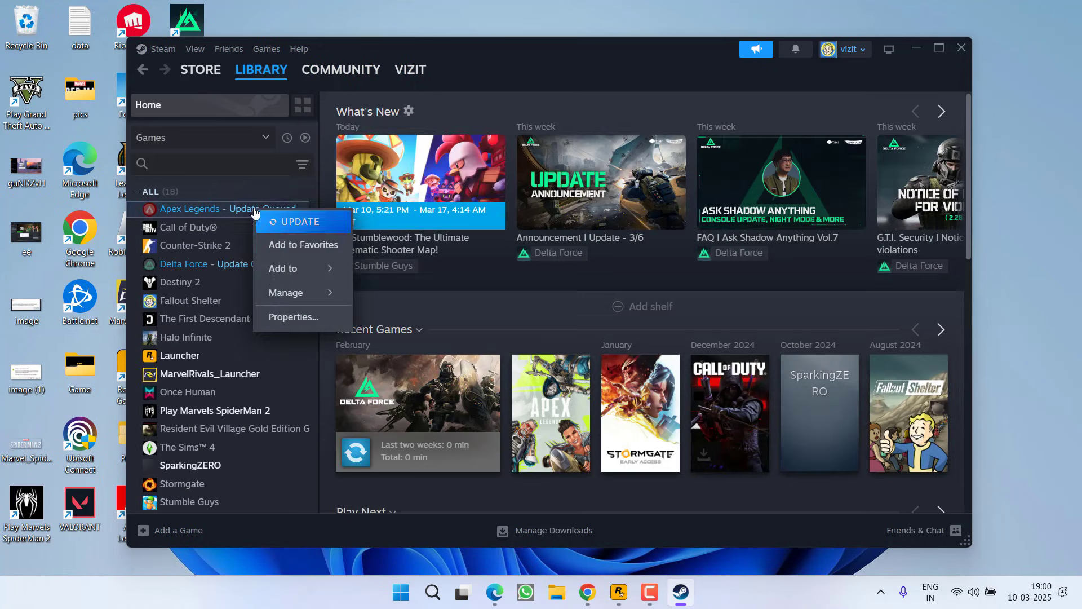
click(293, 323)
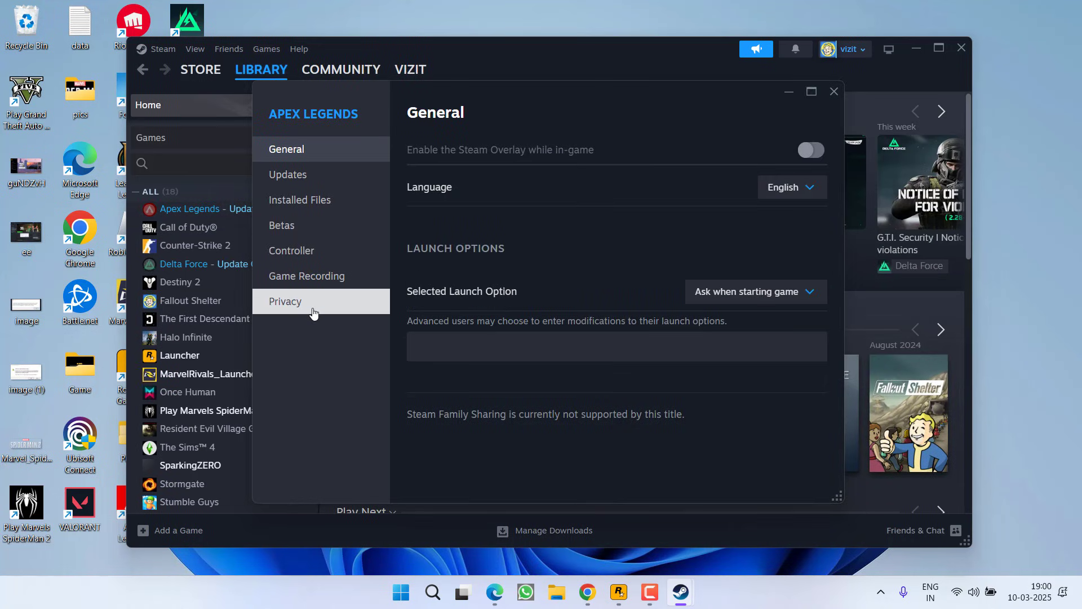
click(320, 210)
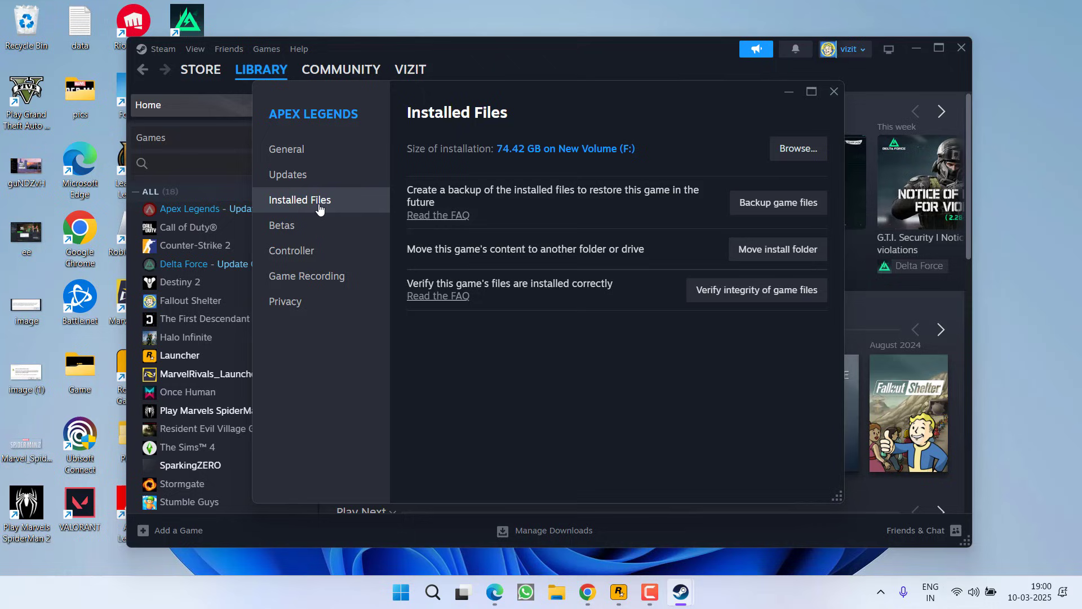
click(785, 159)
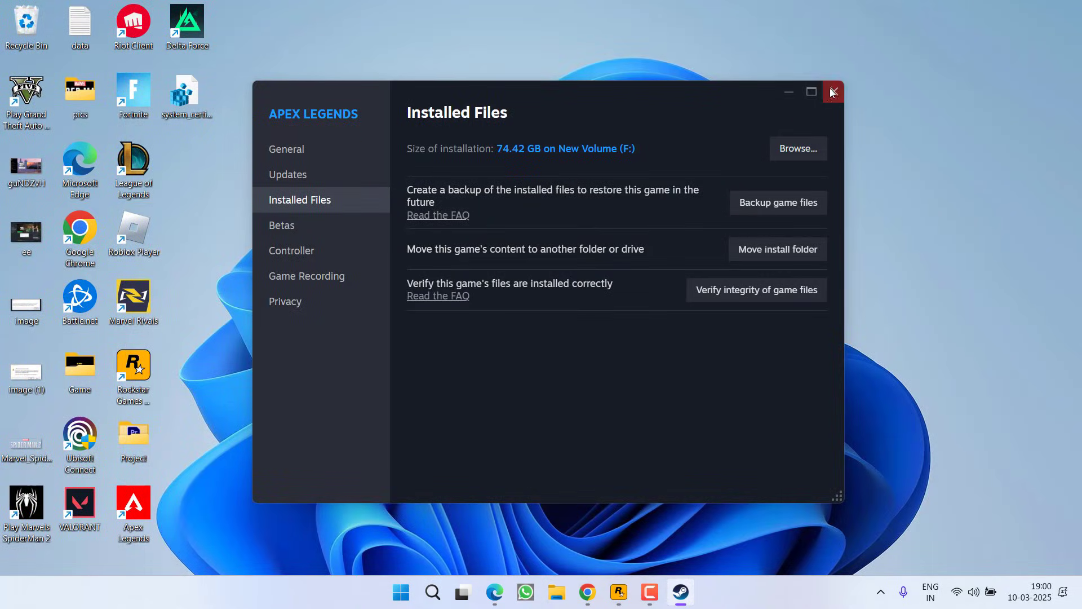
- Open F:\Rockstar Games\Grand Theft Auto V Enhanced in File Explorer
click(830, 89)
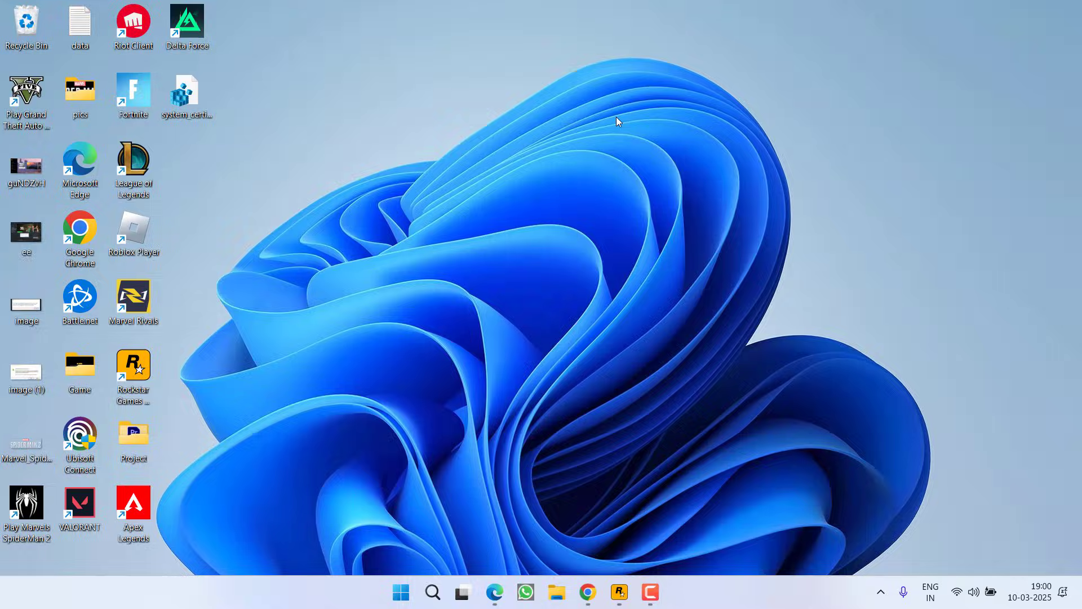
key(super+e)
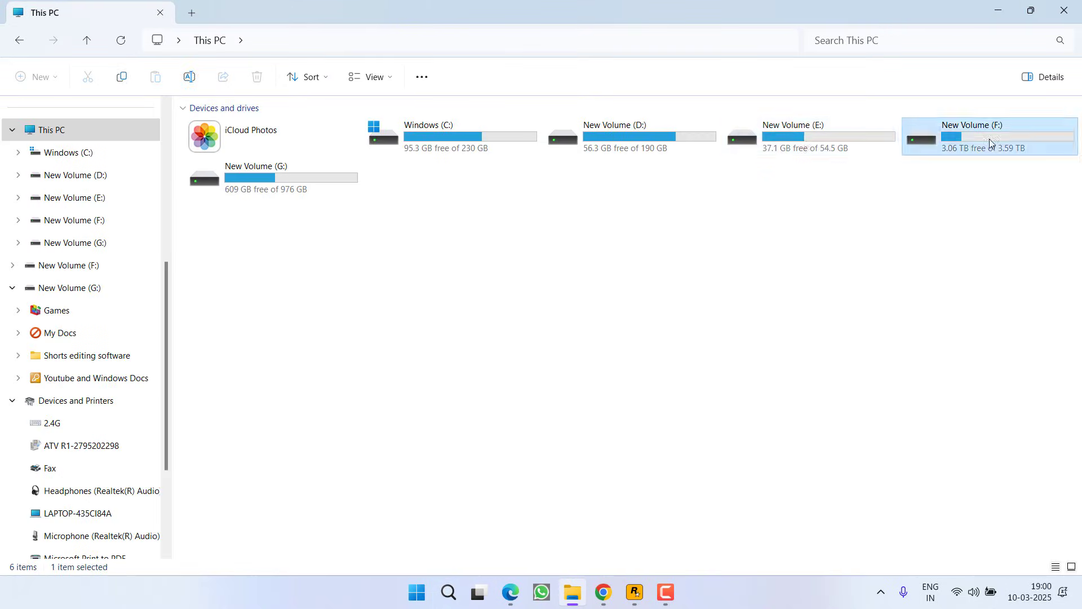
double_click(989, 142)
double_click(502, 128)
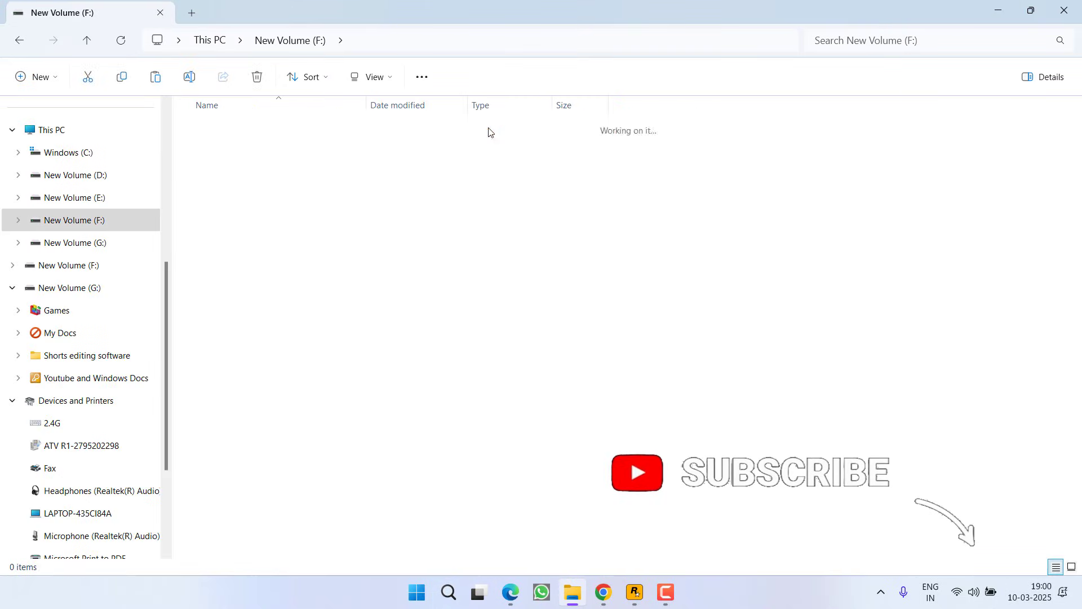
double_click(265, 129)
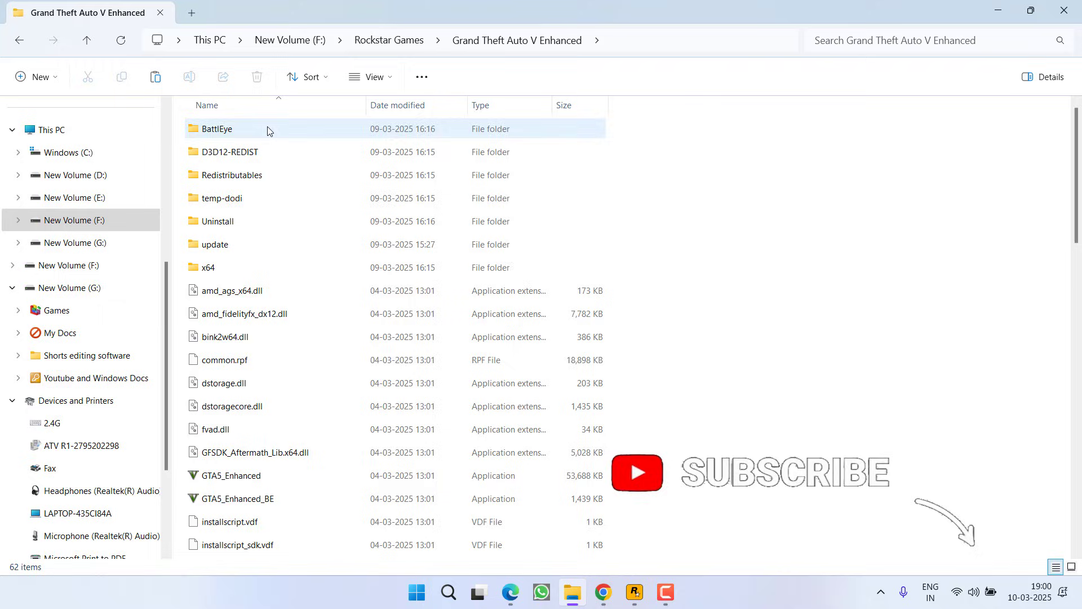
- Copy bink2w64.dll and paste it onto the desktop
click(231, 336)
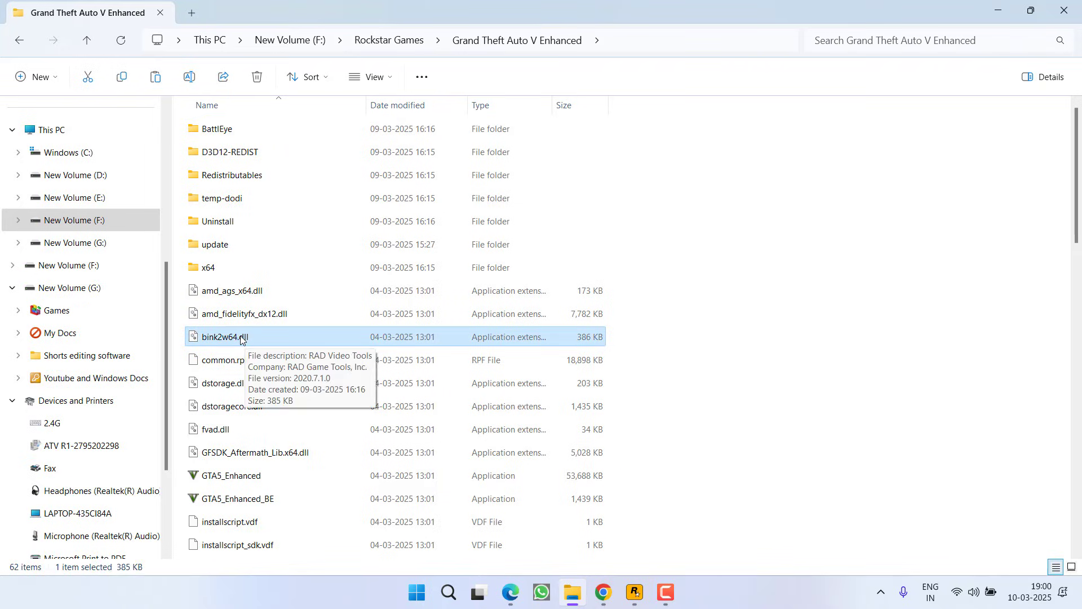
right_click(228, 347)
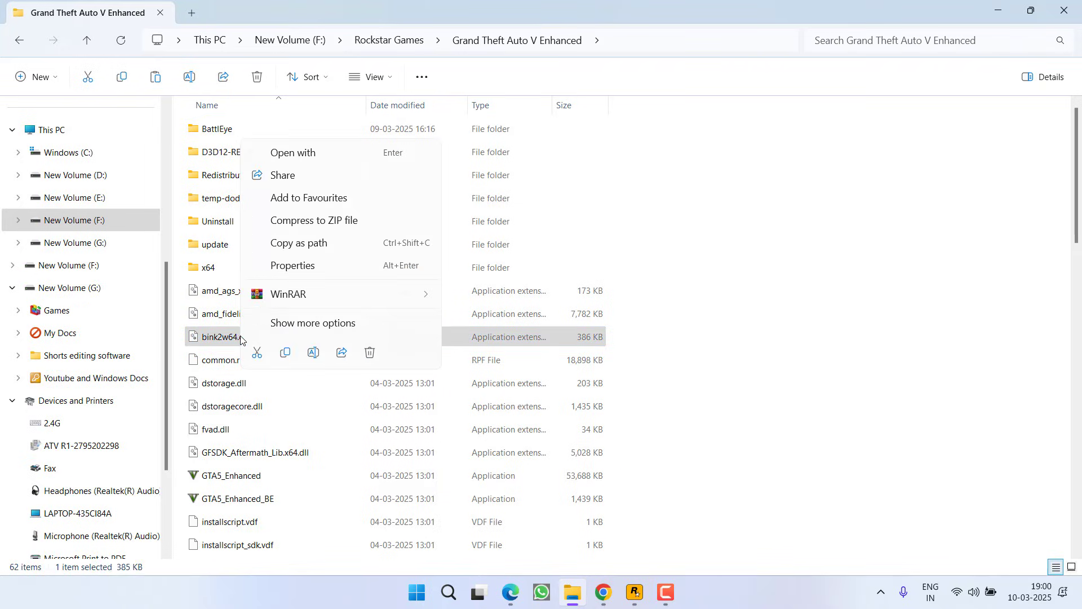
click(286, 353)
key(super+d)
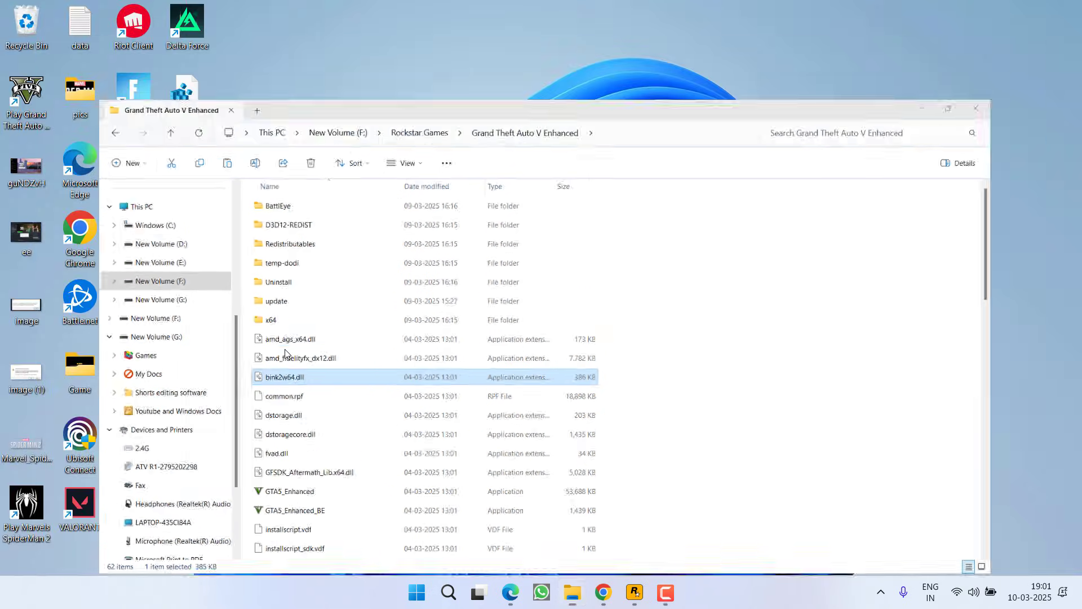
key(ctrl+v)
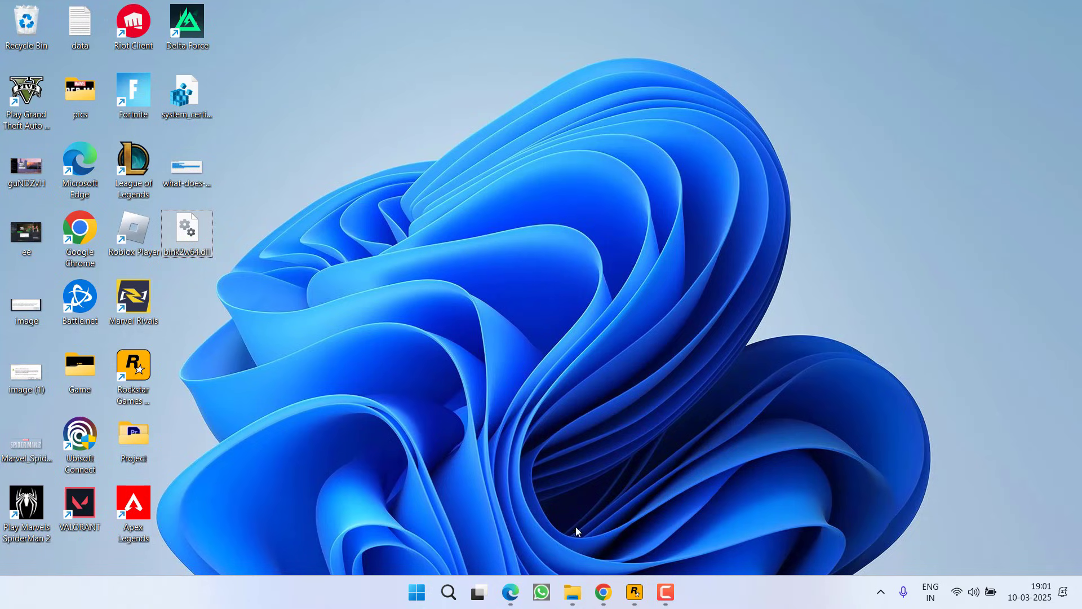
- Delete bink2w64.dll from the game folder, leaving 61 items, then close the Rockstar launcher
click(573, 592)
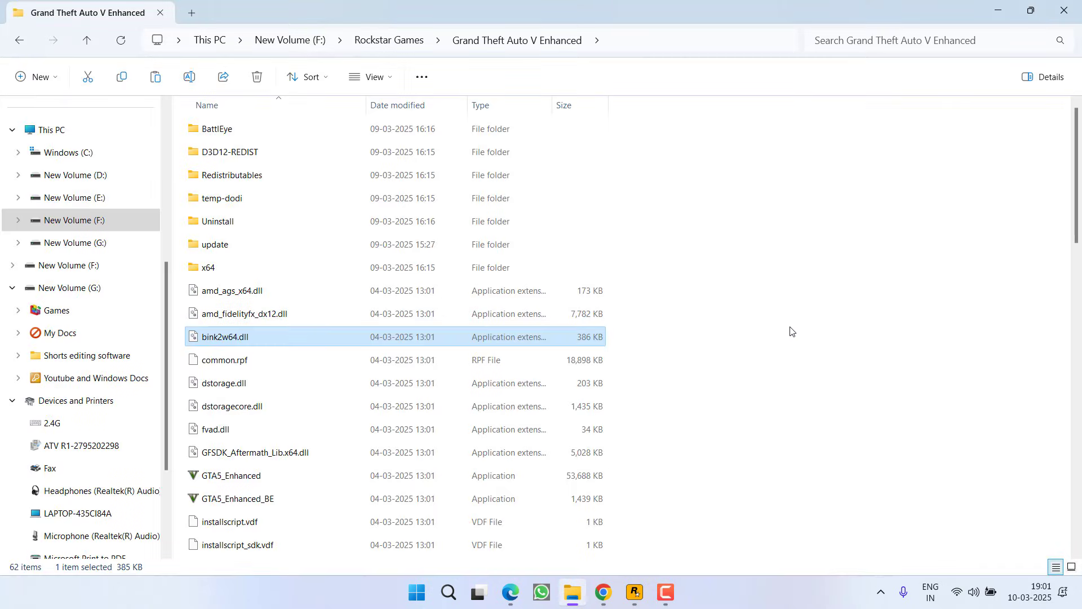
right_click(242, 339)
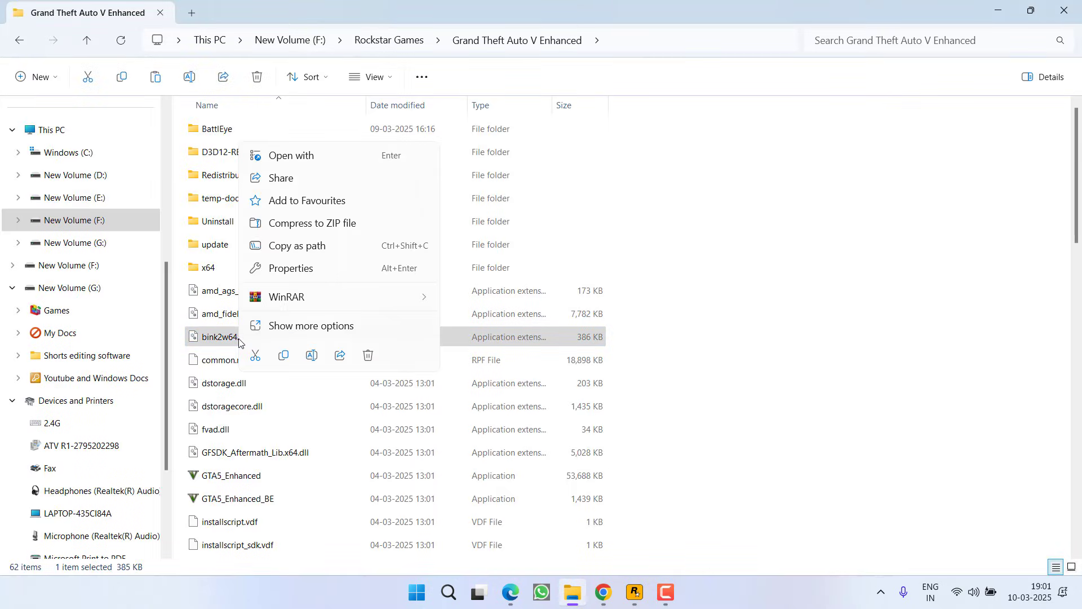
click(368, 359)
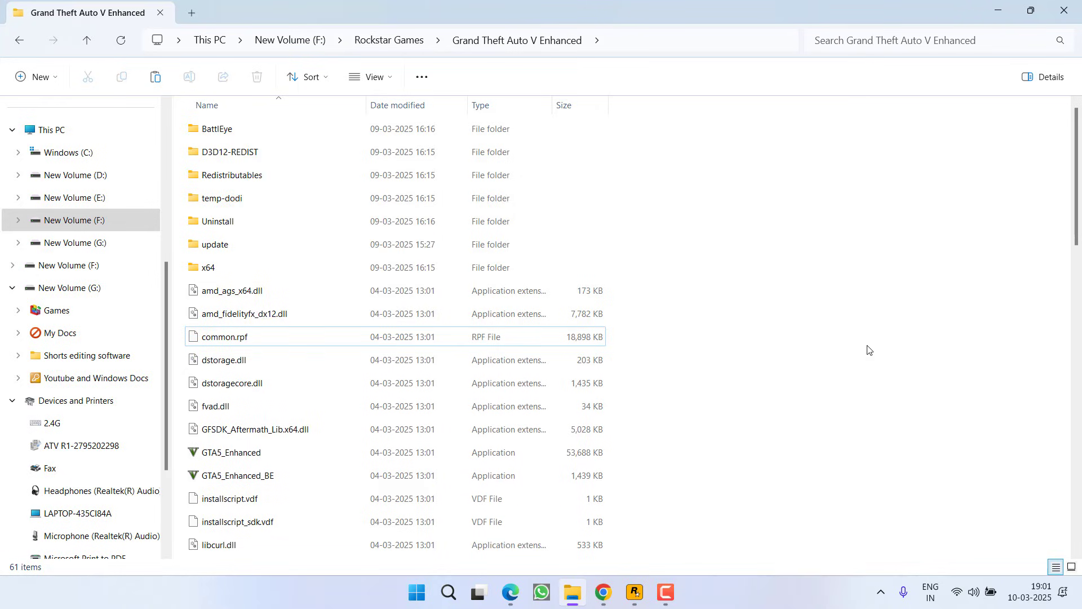
click(636, 587)
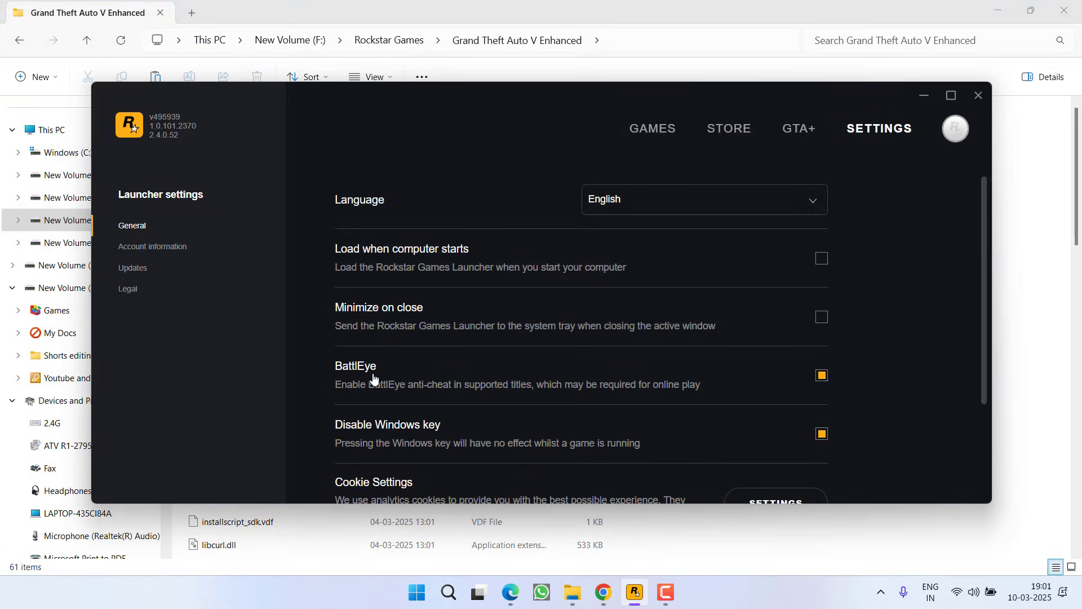
click(978, 96)
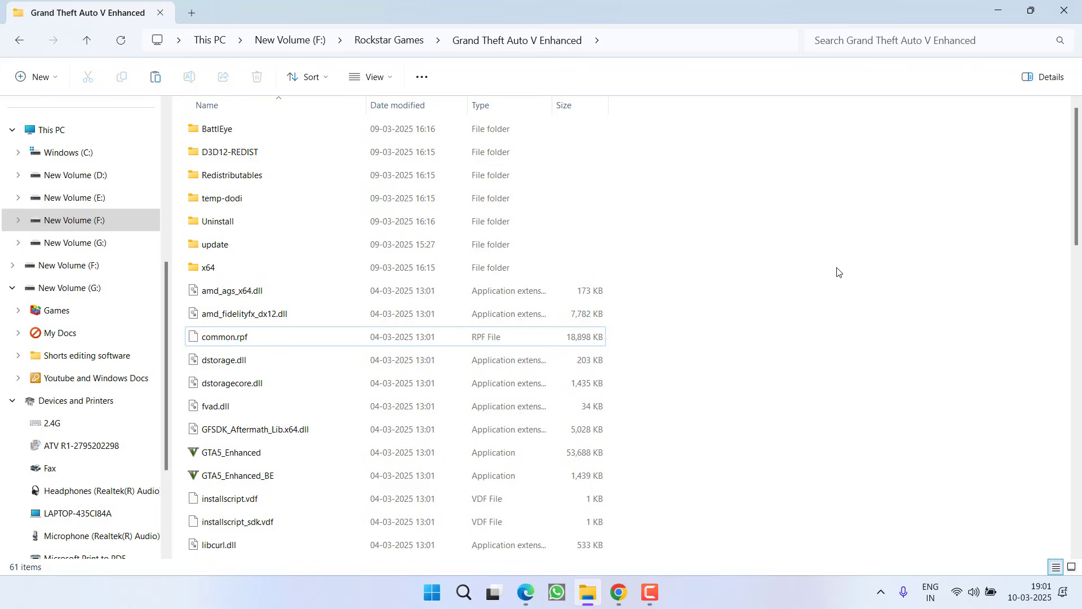
- Paste the desktop bink2w64.dll back into the game folder (62 items) and close the window
double_click(354, 17)
drag(354, 27, 640, 78)
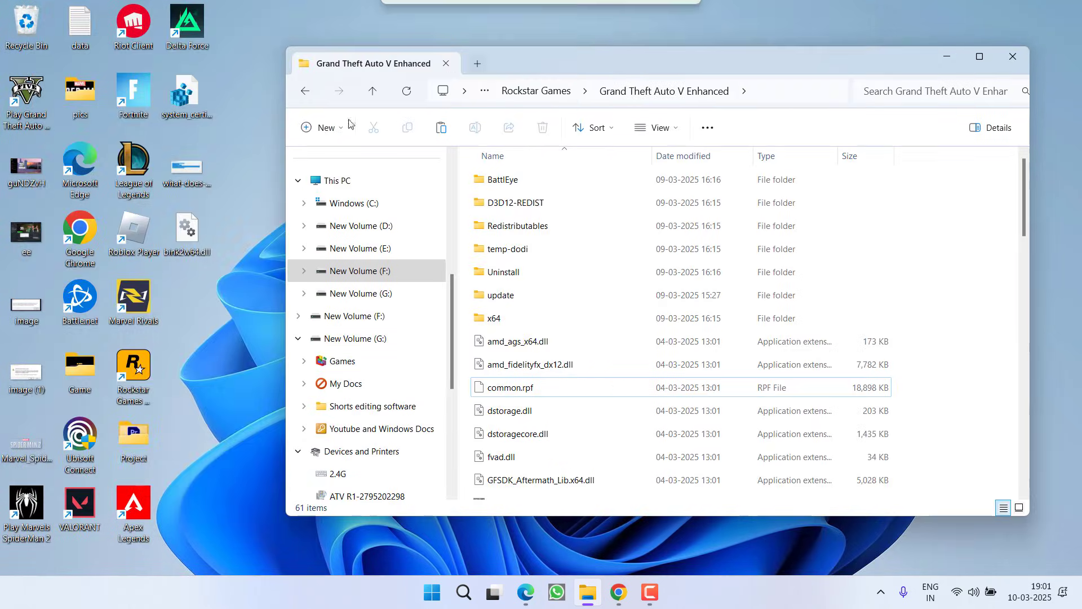
click(184, 238)
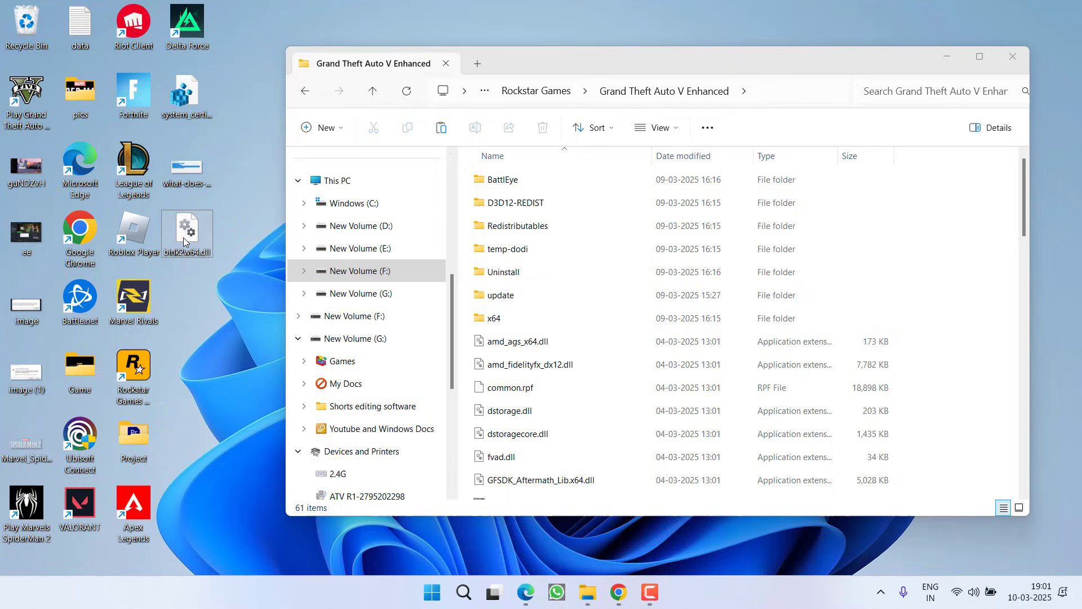
click(960, 324)
key(ctrl+v)
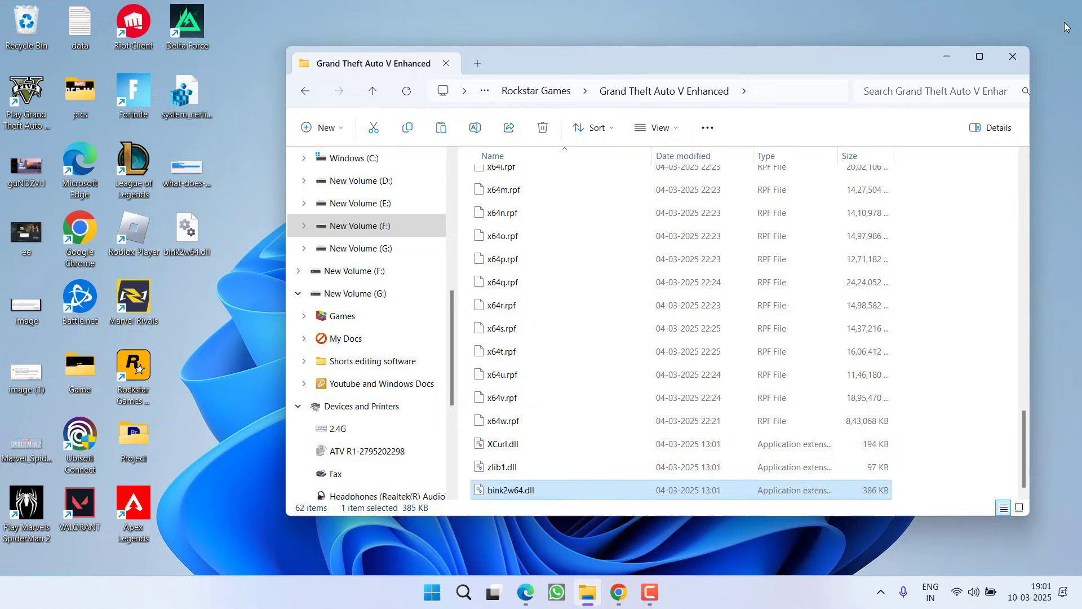
click(1014, 56)
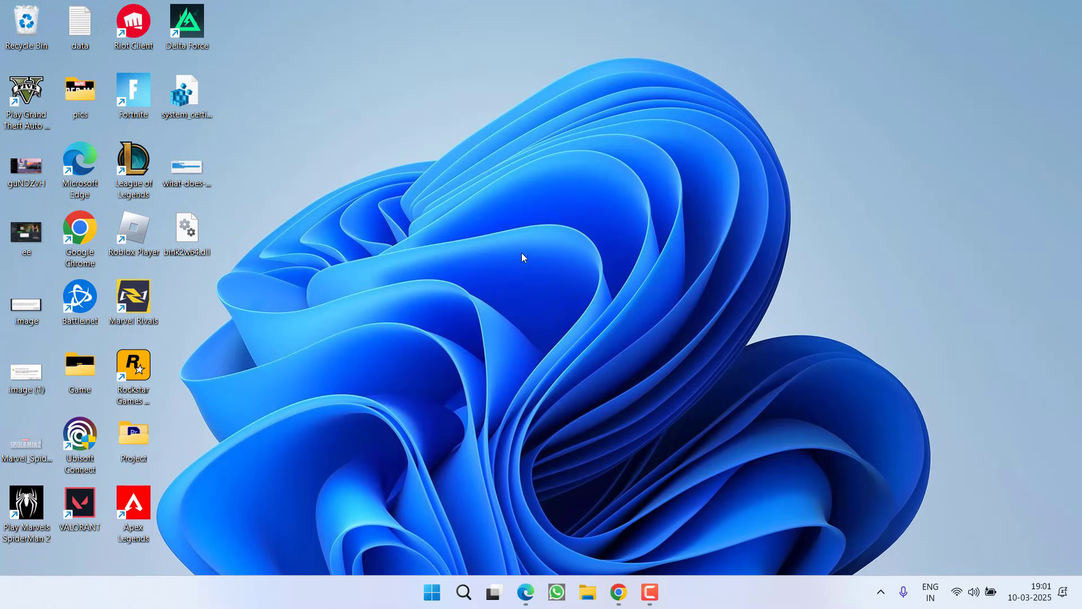